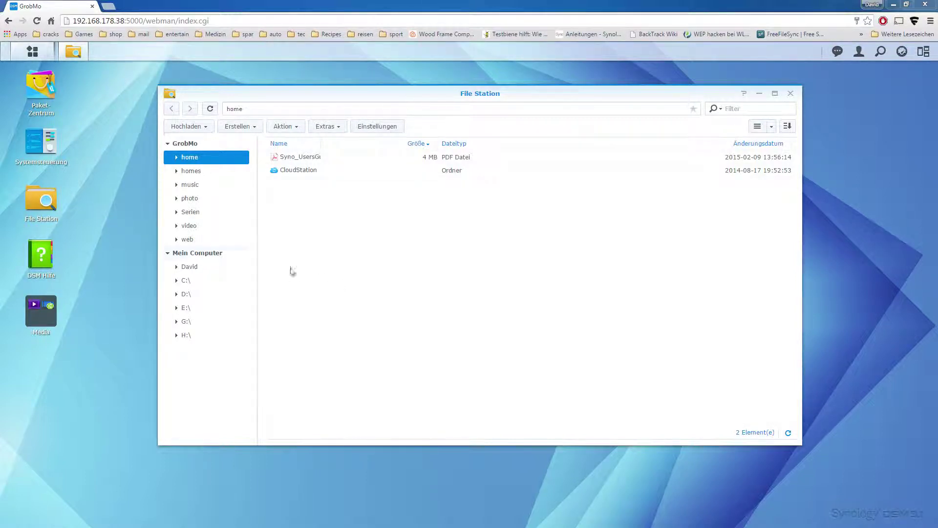
- Collapse Mein Computer in the folder tree so only the NAS shared folders remain
left_click(168, 253)
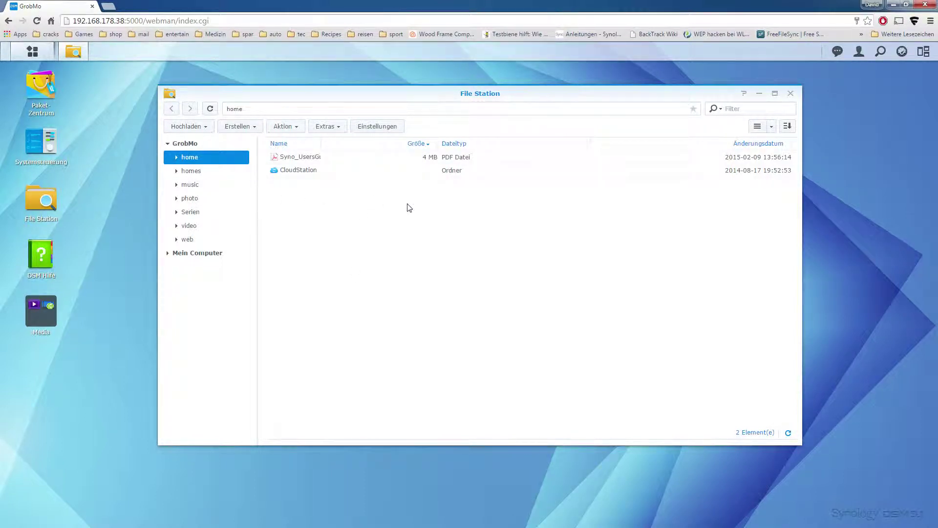
left_click_drag(433, 93, 429, 99)
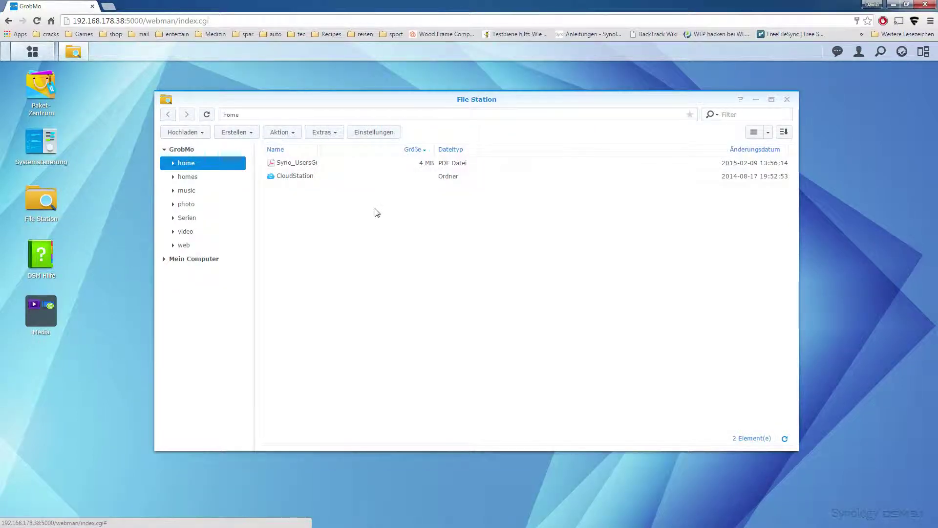
left_click(198, 137)
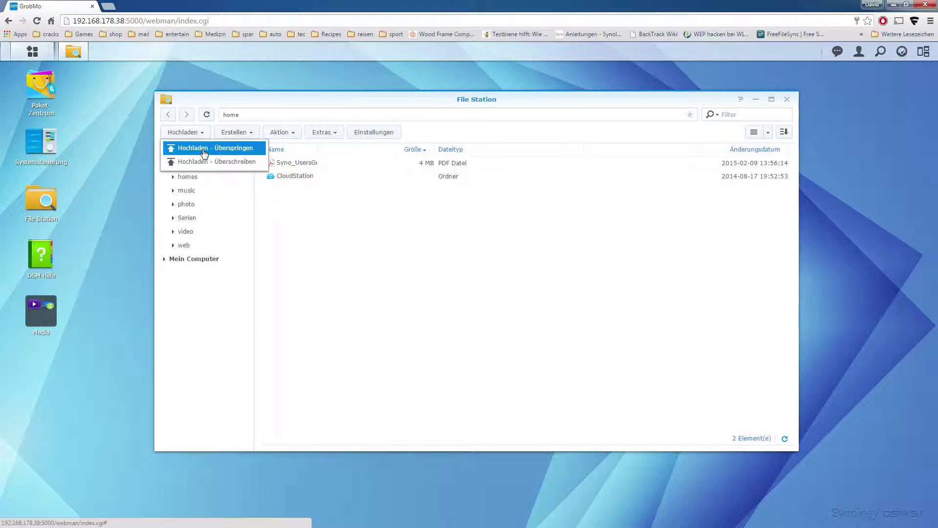
left_click(204, 149)
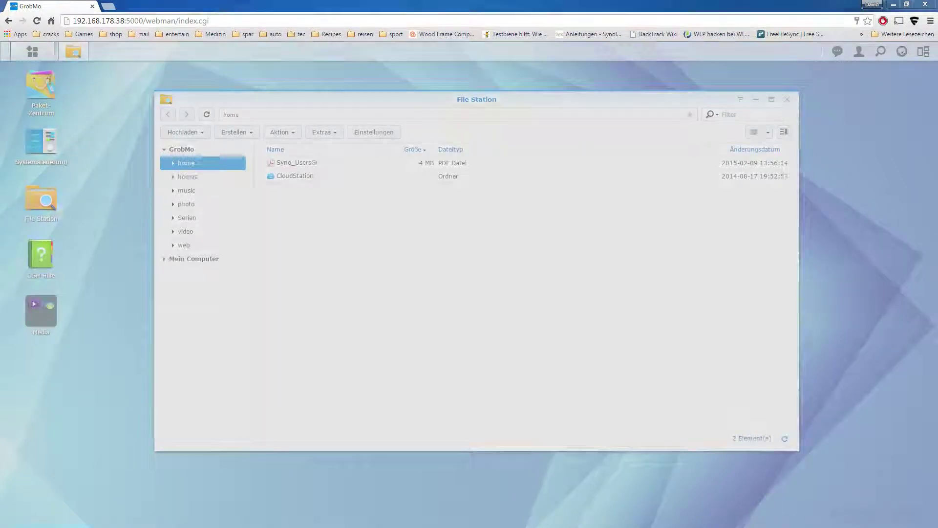
left_click(520, 237)
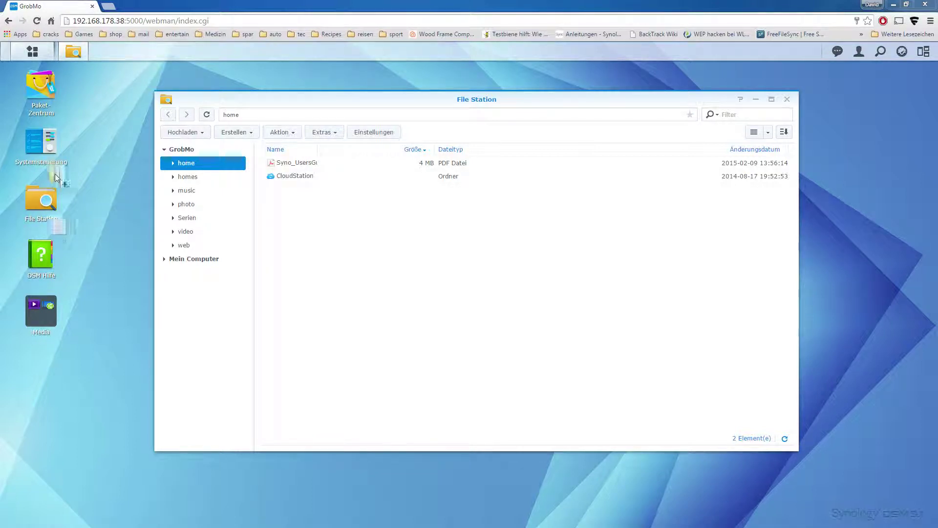
- Upload test.txt and the Neuer Ordner folder into home, skipping files that already exist
left_click_drag(55, 174, 530, 259)
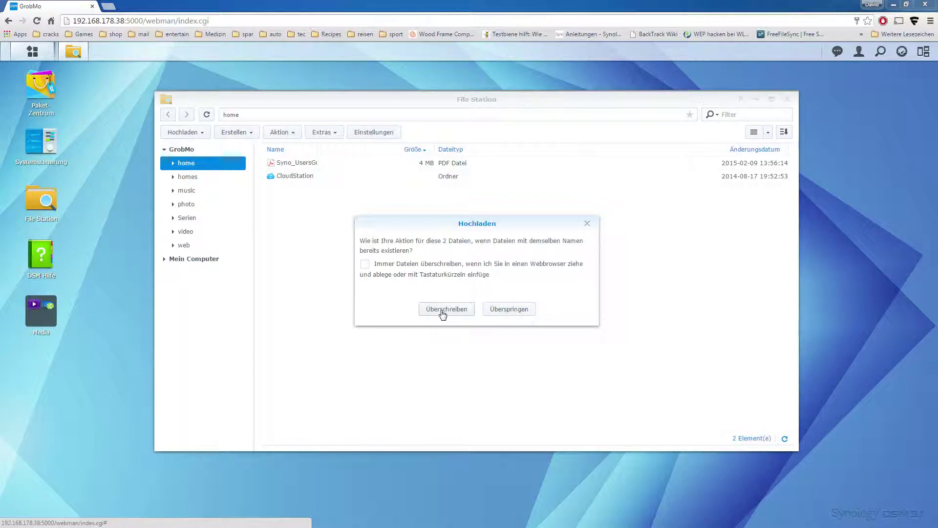
left_click(506, 310)
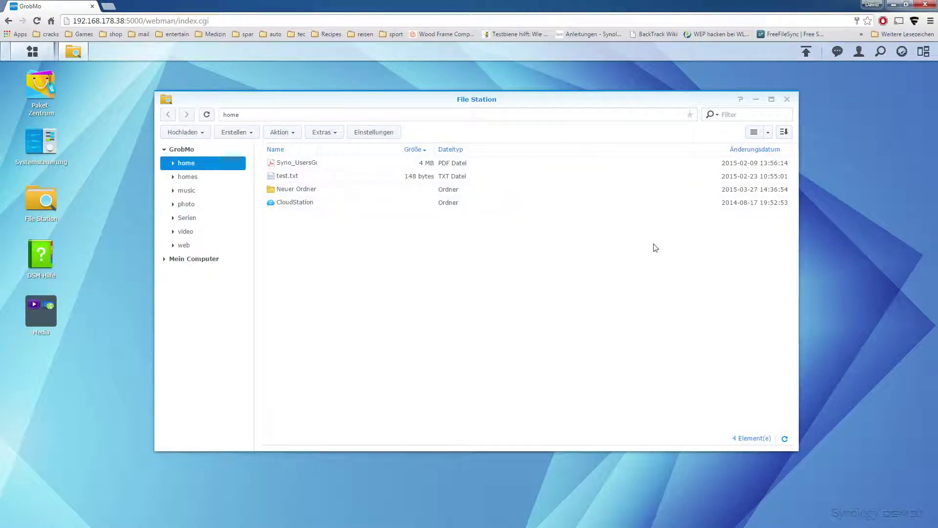
- Clear the two completed uploads from the Dateiaufgaben-Monitor and close it
left_click(838, 52)
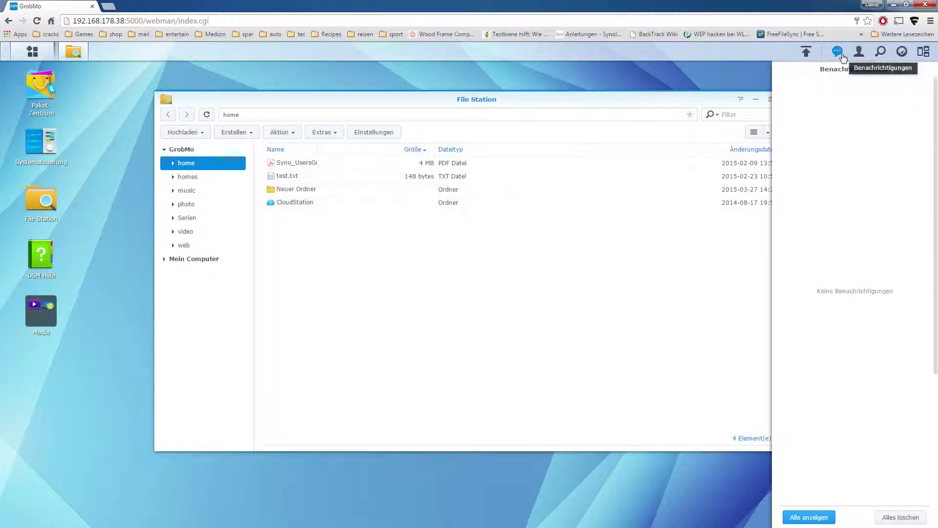
left_click(844, 57)
left_click(807, 52)
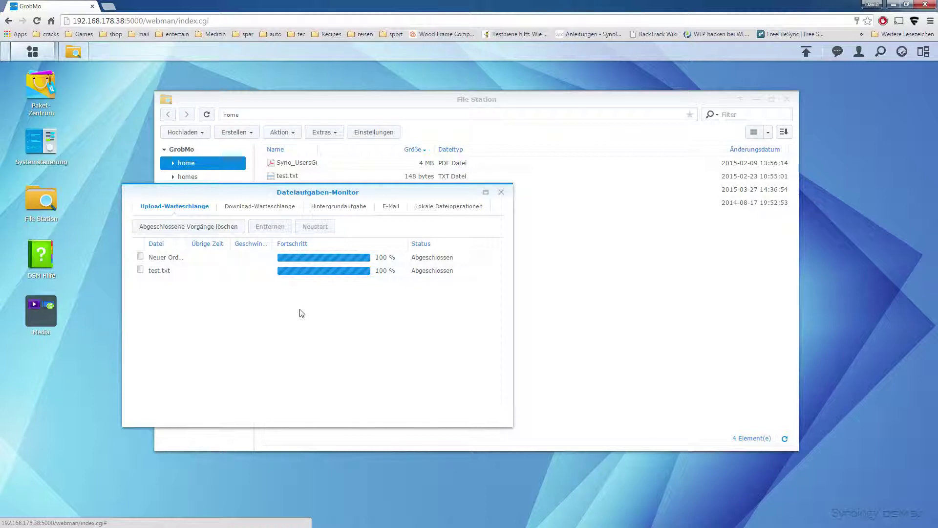
left_click(214, 227)
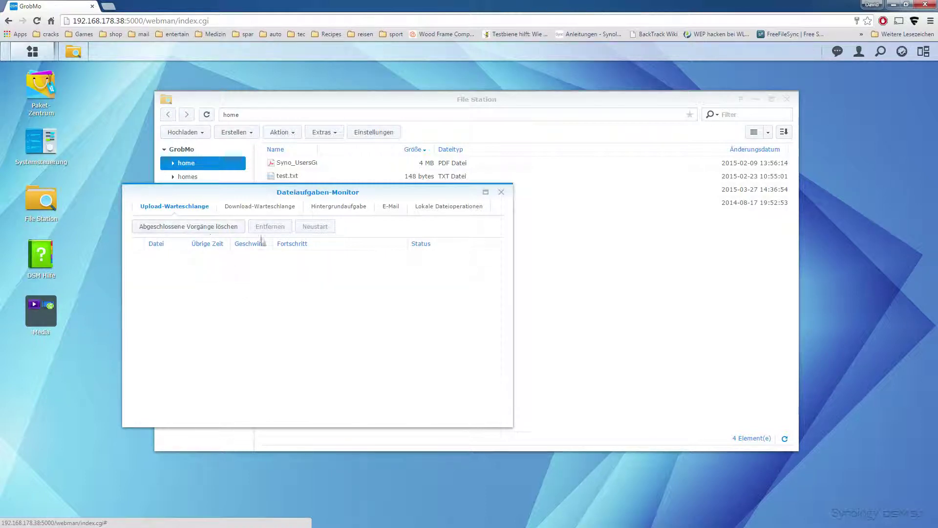
left_click(502, 193)
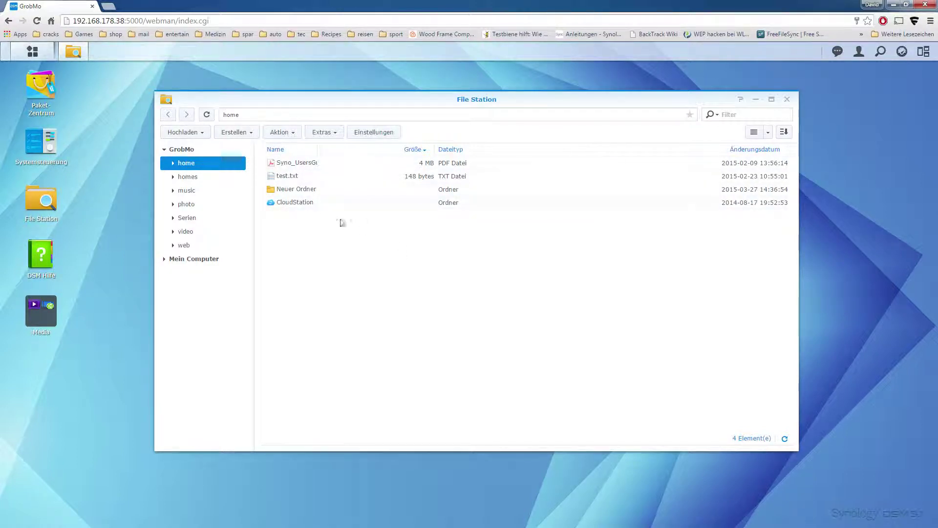
left_click(315, 190)
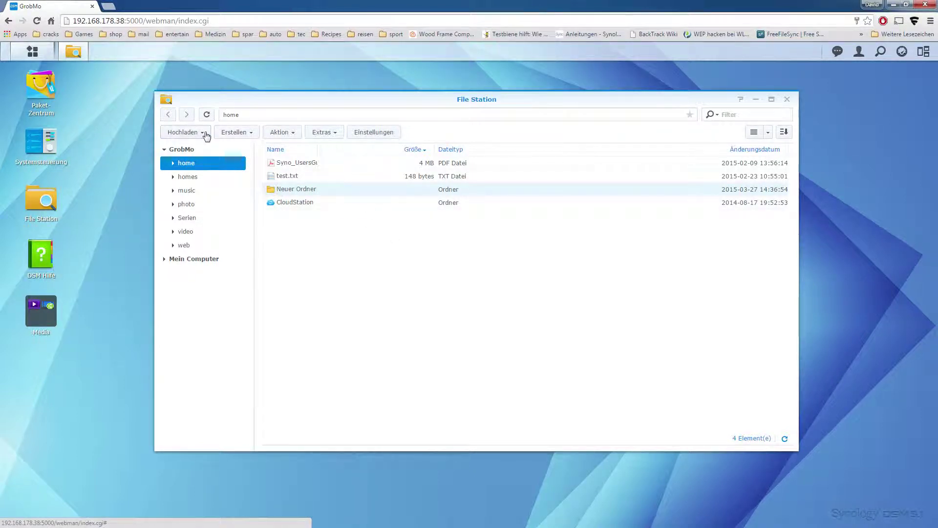
left_click(179, 132)
mouse_move(236, 132)
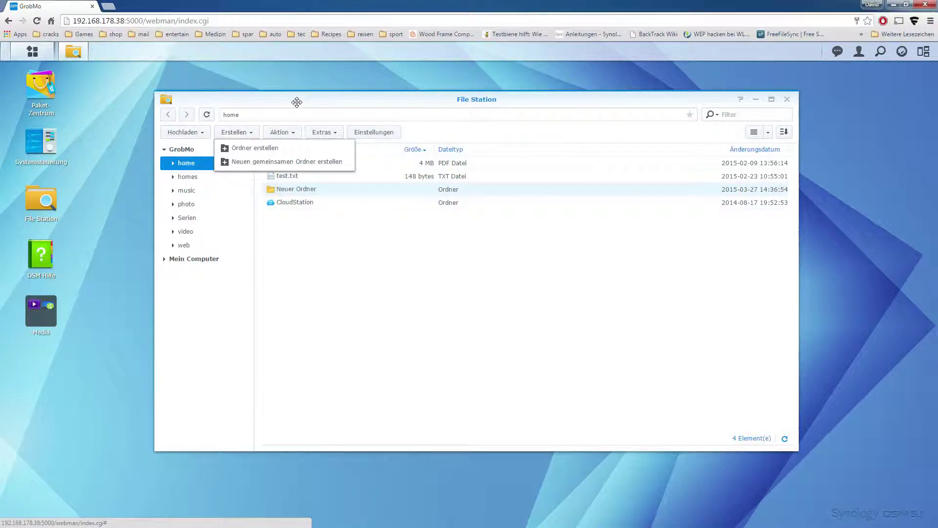
left_click(283, 137)
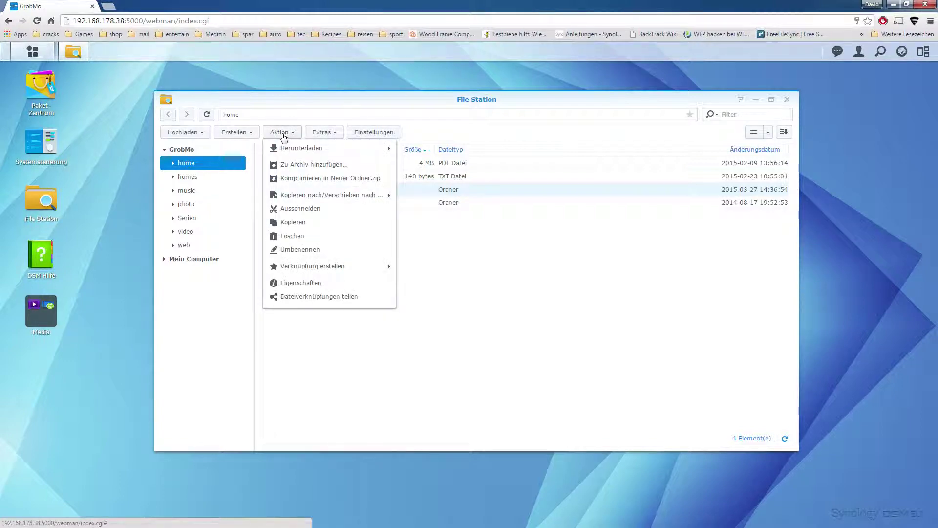
mouse_move(290, 152)
left_click(283, 132)
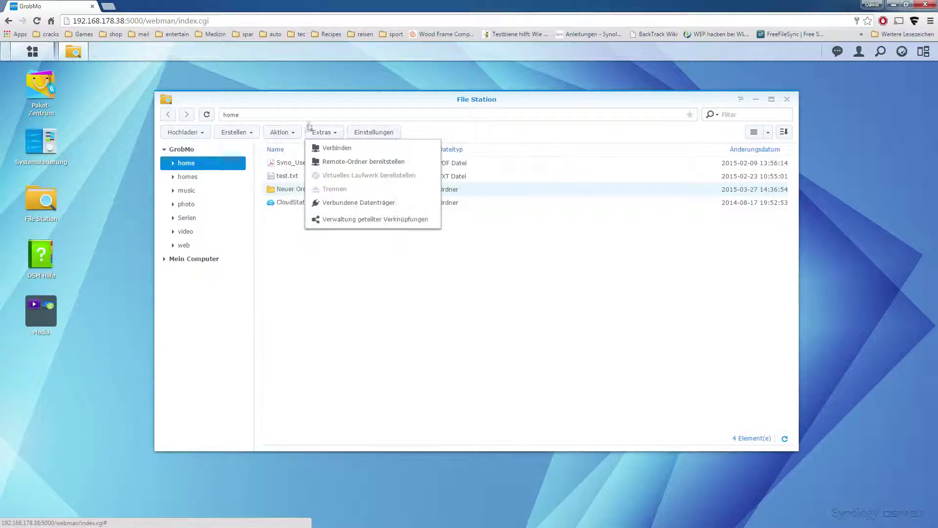
left_click(284, 132)
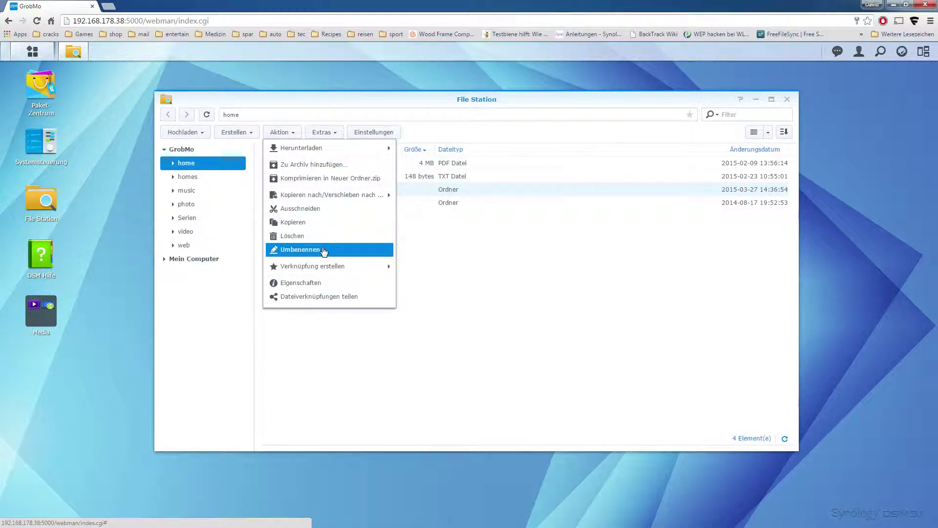
mouse_move(327, 270)
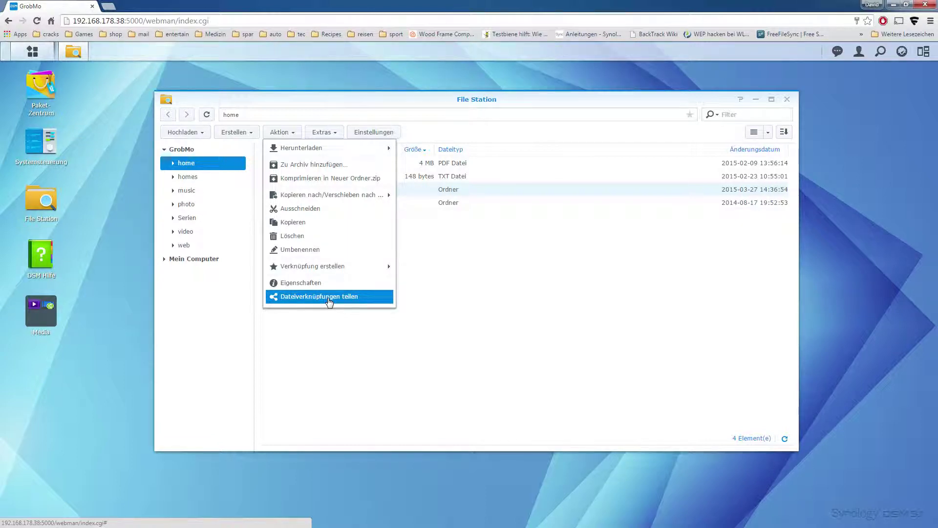
left_click(492, 316)
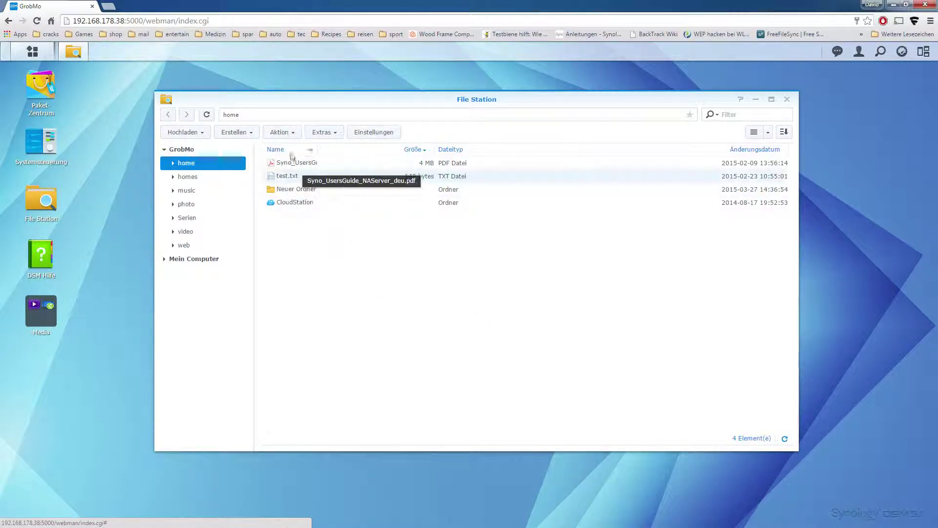
- Start downloading test.txt, cancel the Speichern unter dialog, and select Neuer Ordner
left_click(295, 136)
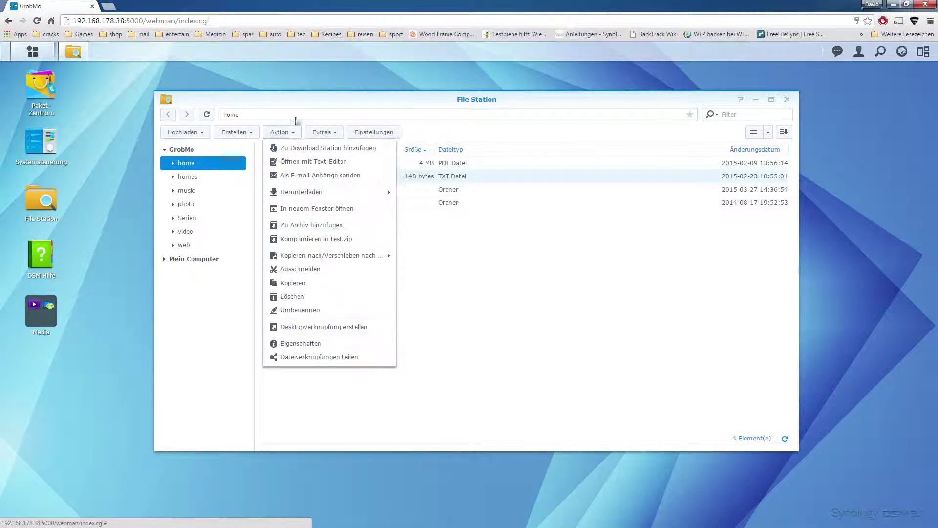
left_click(299, 122)
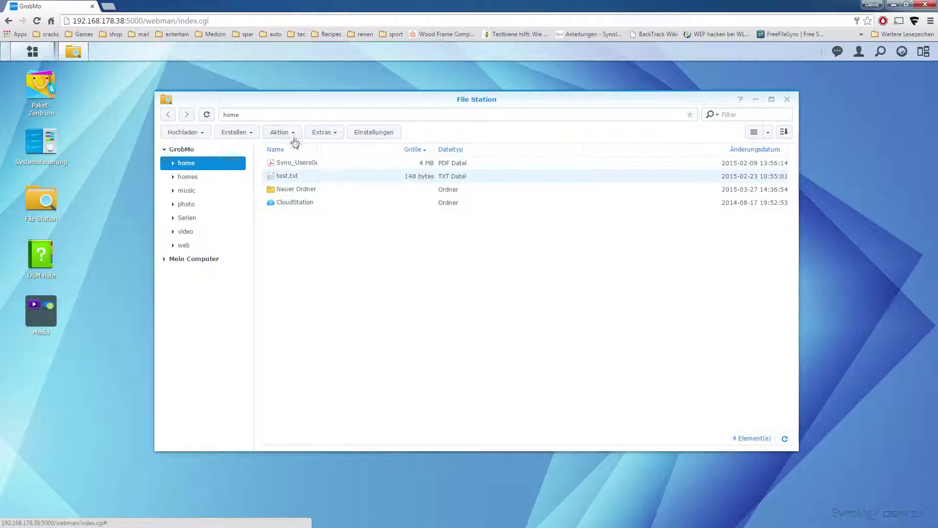
left_click(297, 133)
mouse_move(288, 190)
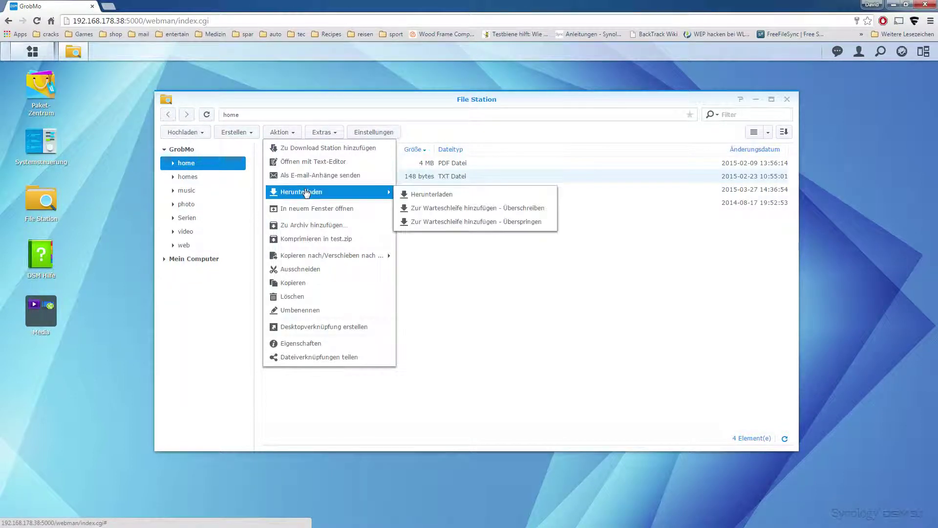
left_click(437, 197)
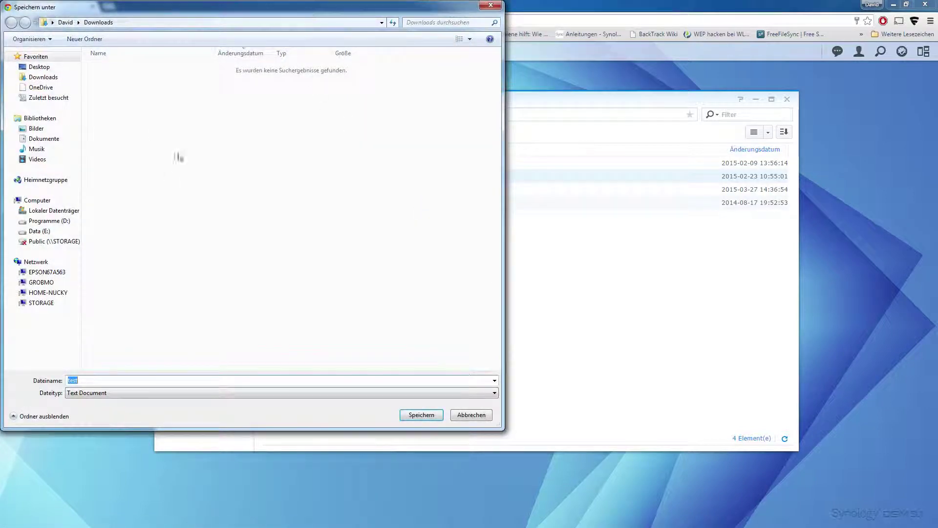
left_click(489, 5)
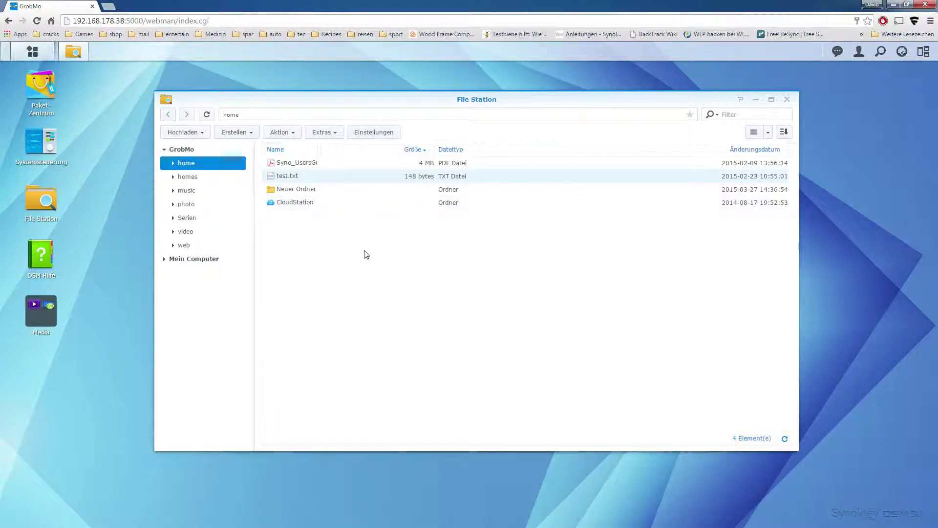
left_click(318, 191)
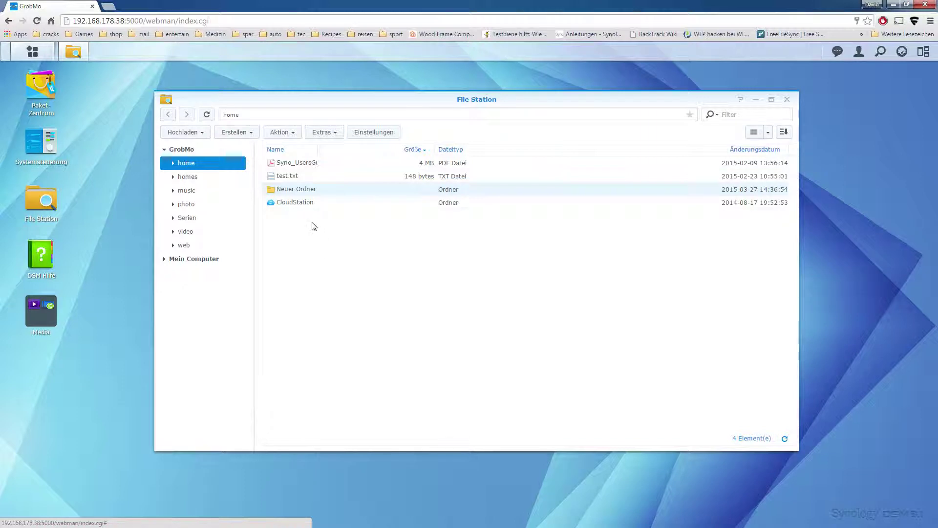
- Generate a Dateiverknüpfungen teilen link for Neuer Ordner and copy its Austausch-Link to the clipboard
right_click(312, 194)
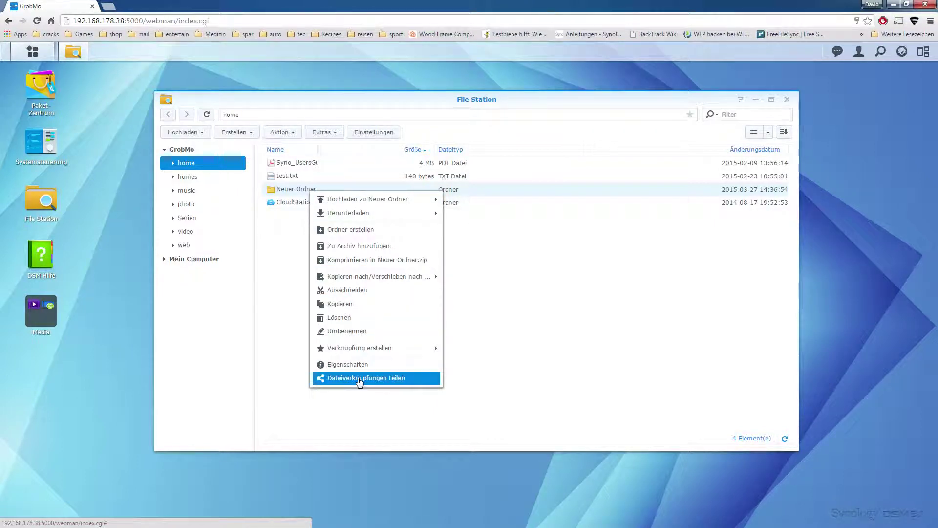
left_click(371, 378)
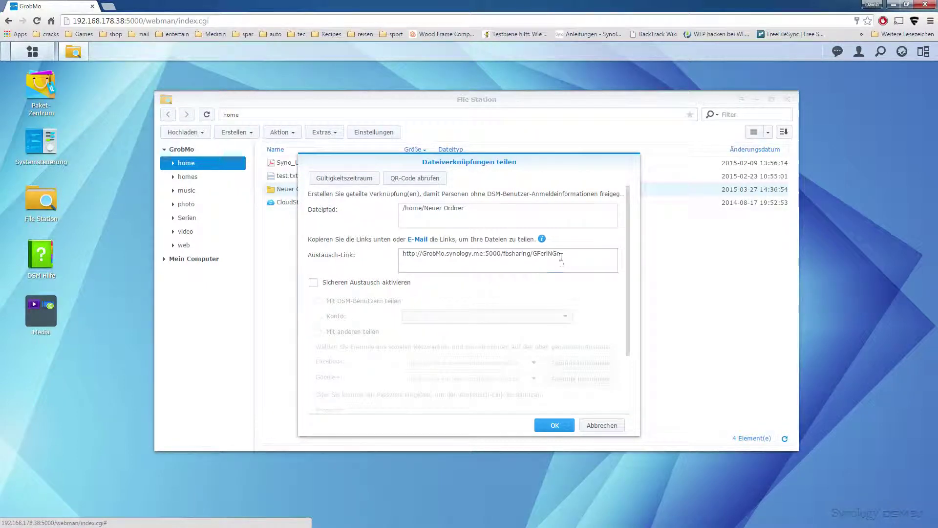
left_click(459, 251)
key("ctrl+c")
right_click(452, 253)
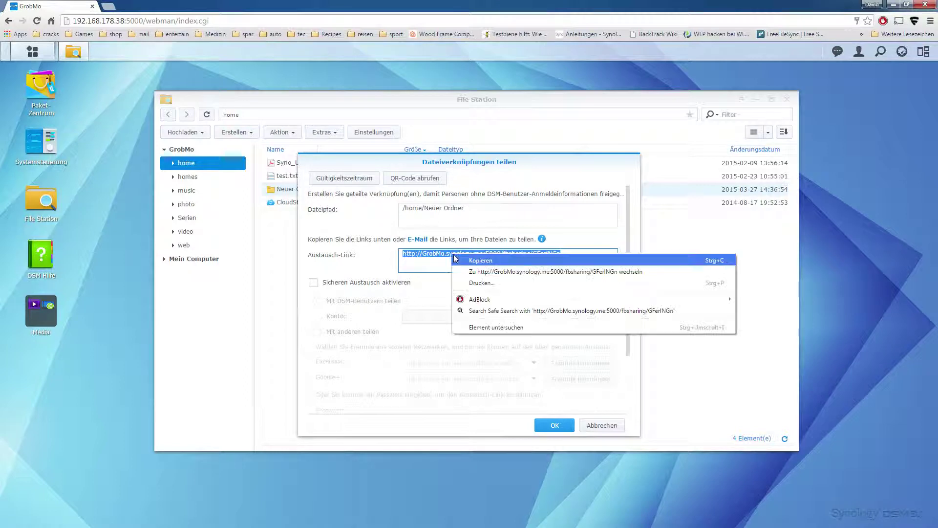
left_click(475, 261)
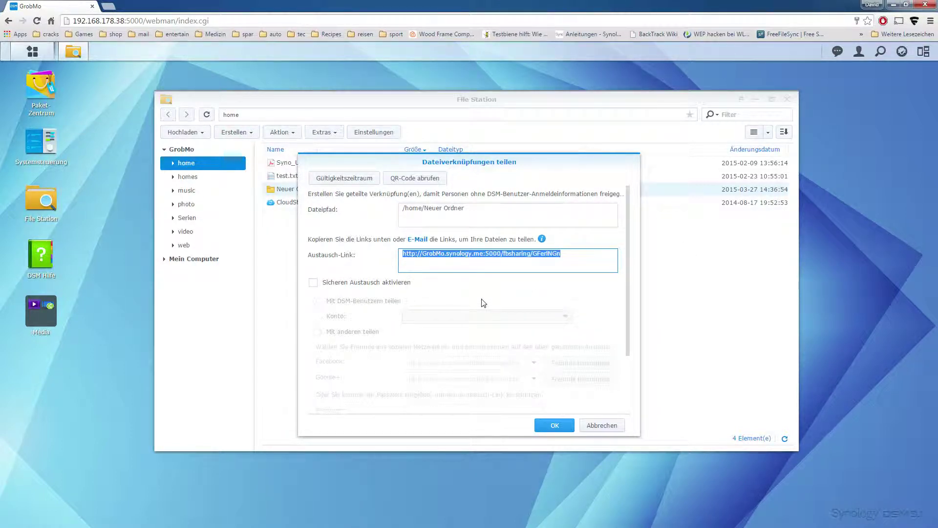
left_click_drag(627, 274, 628, 321)
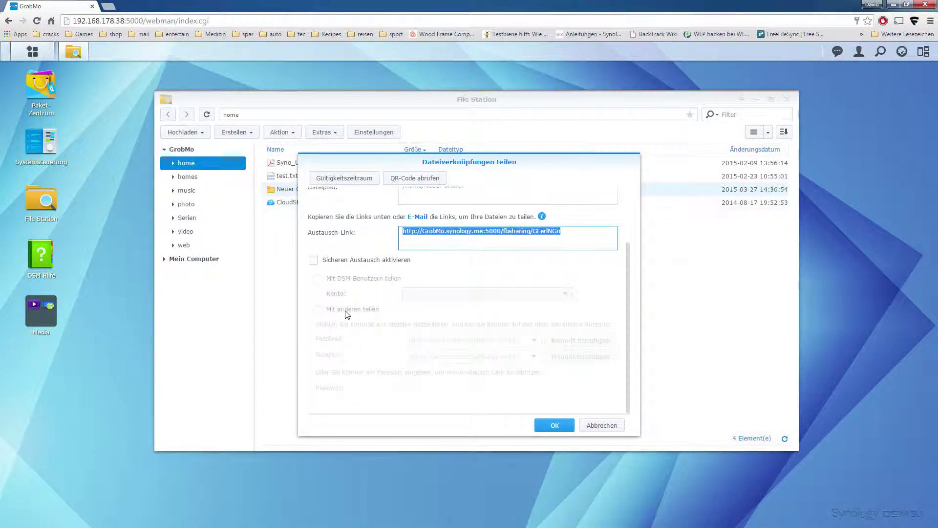
- Enable secure sharing with others (Mit anderen teilen) and enter a password for the link
left_click(374, 260)
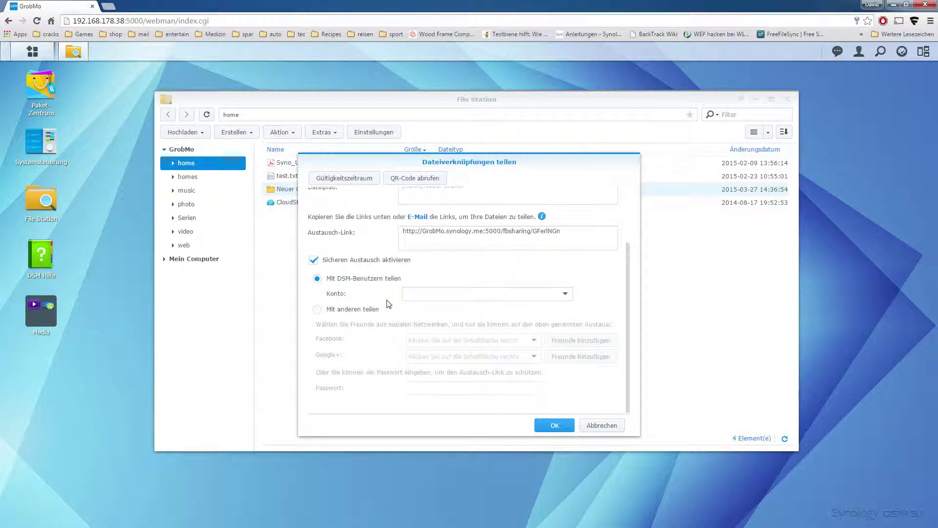
left_click(567, 294)
left_click(567, 294)
left_click(330, 309)
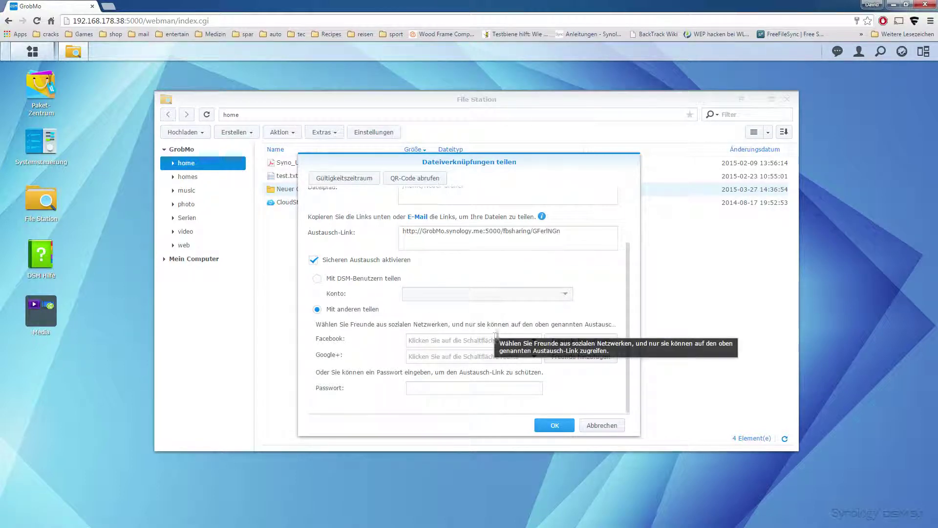
left_click(458, 394)
type("1234")
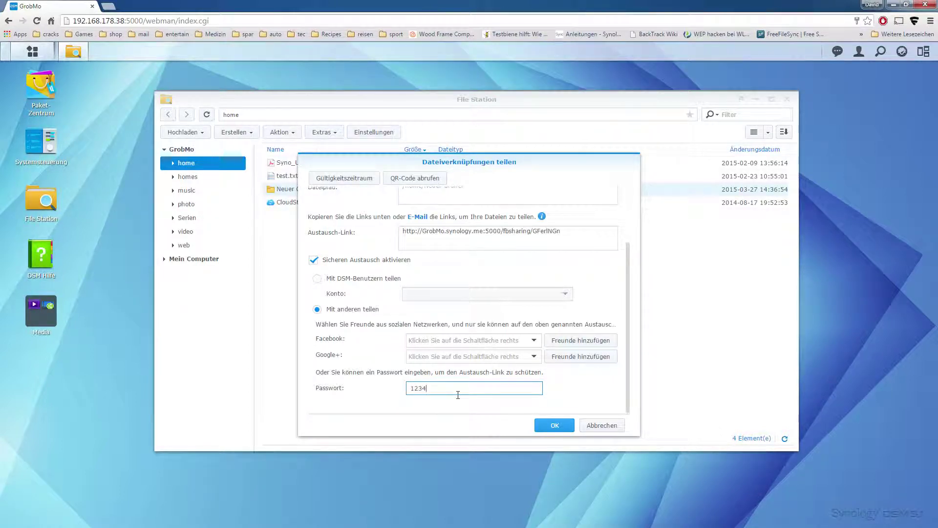
- View the share link's QR code, then save the sharing settings with OK
left_click(421, 179)
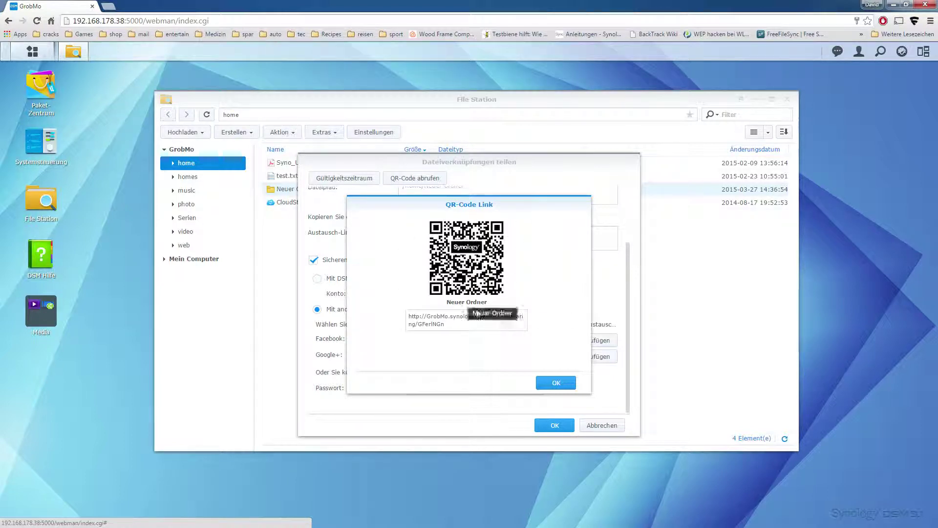
left_click(557, 382)
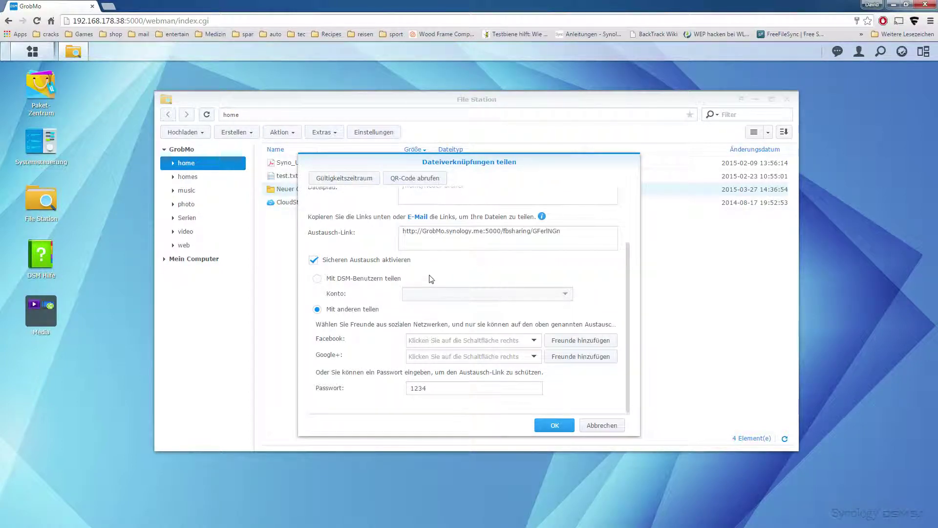
left_click(555, 426)
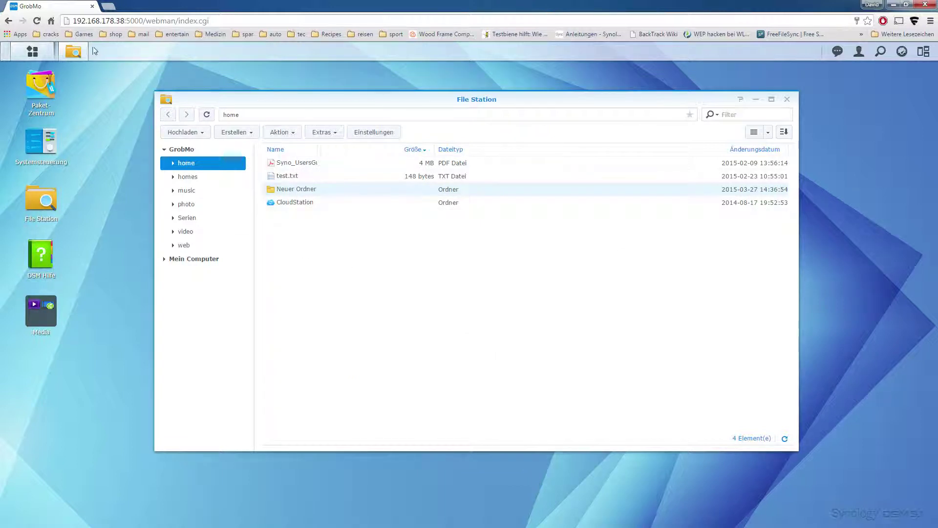
left_click(858, 51)
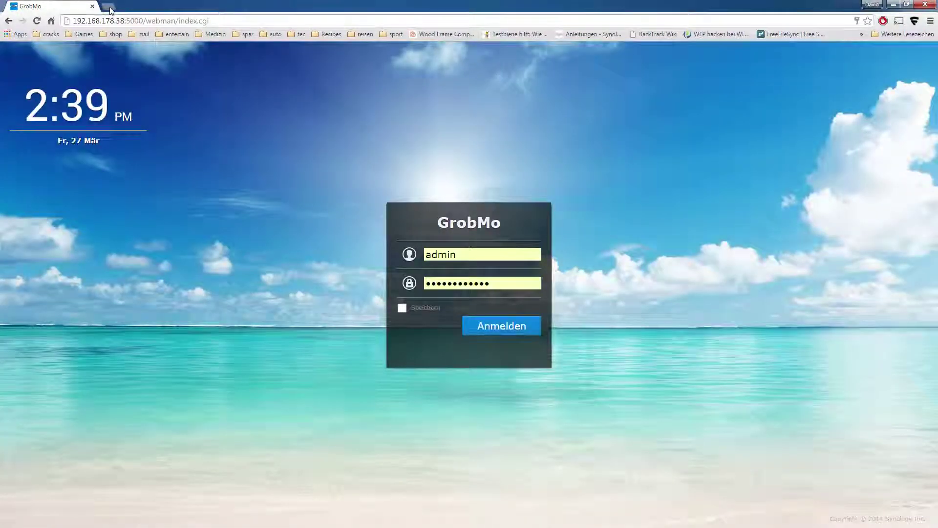
- Paste the copied share link into a new Chrome tab and open it
left_click(109, 7)
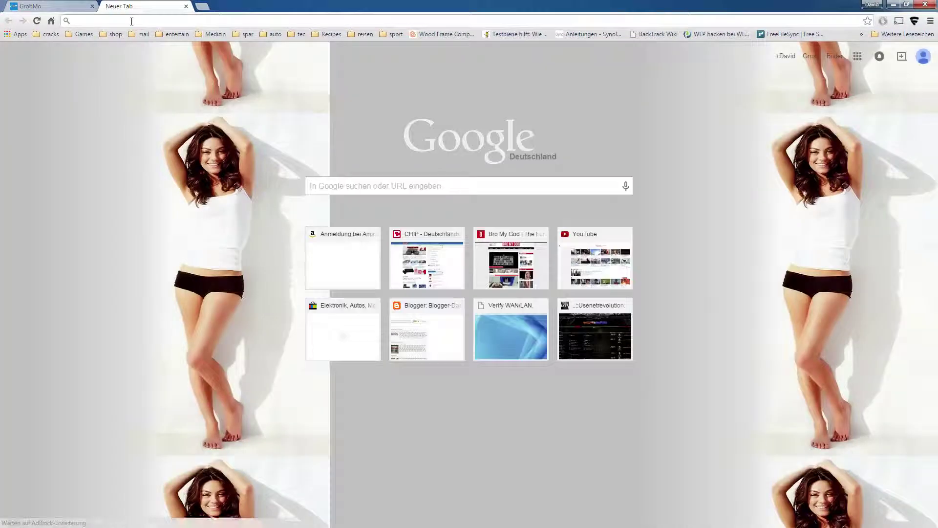
right_click(131, 21)
left_click(165, 70)
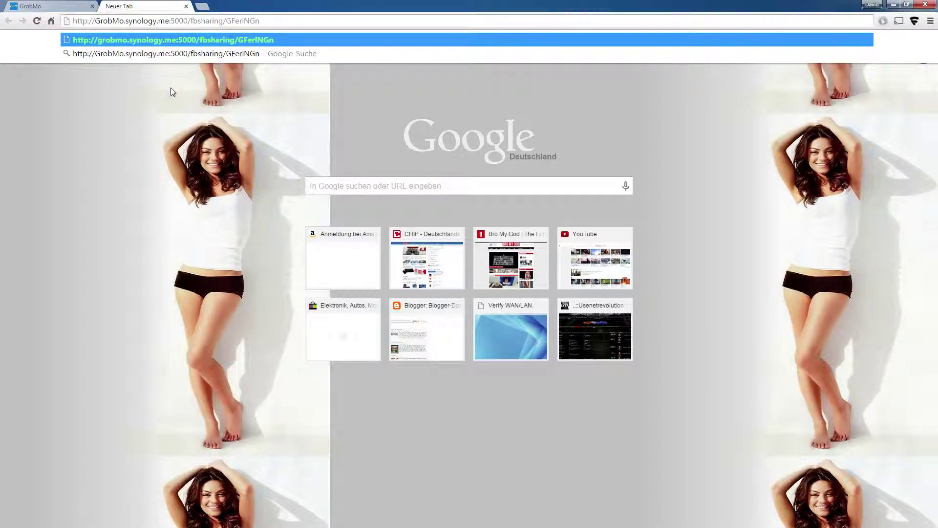
left_click(188, 41)
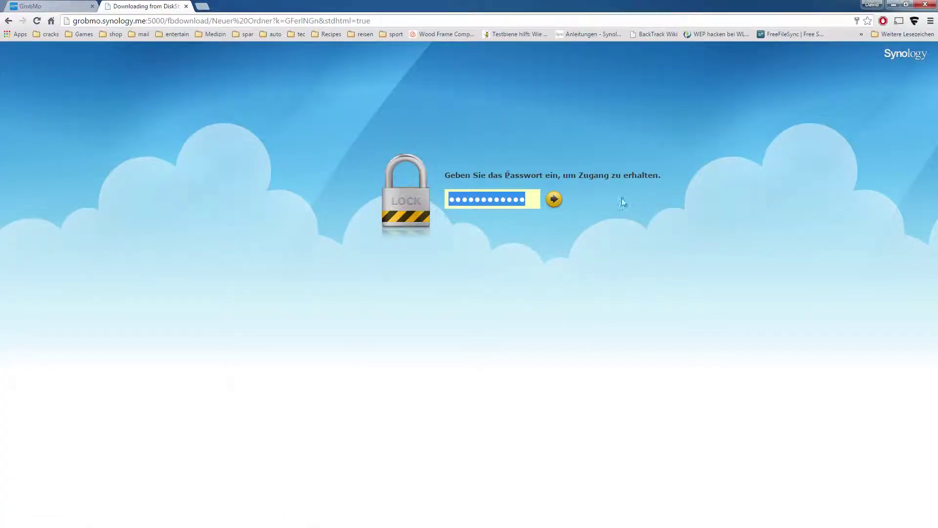
- Replace the autofilled password with the link's password and unlock the shared folder
type("•••••••••••••••")
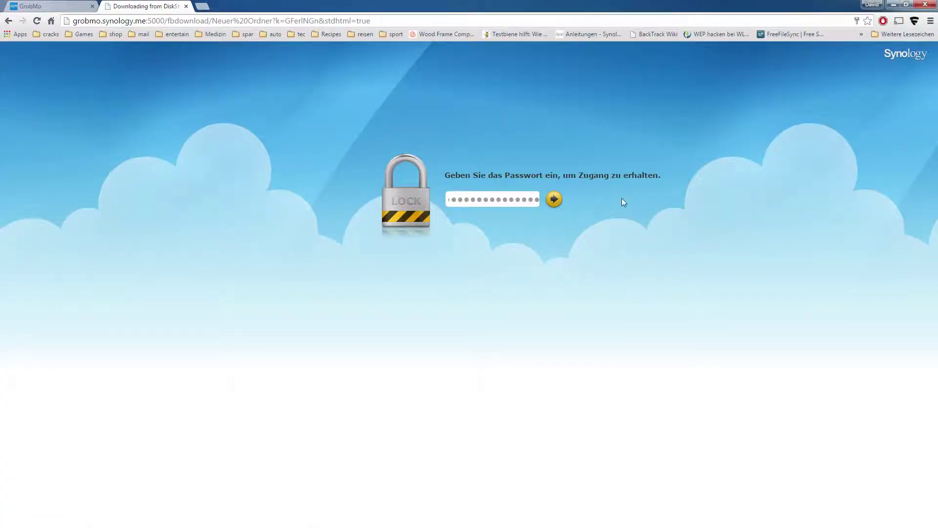
double_click(506, 199)
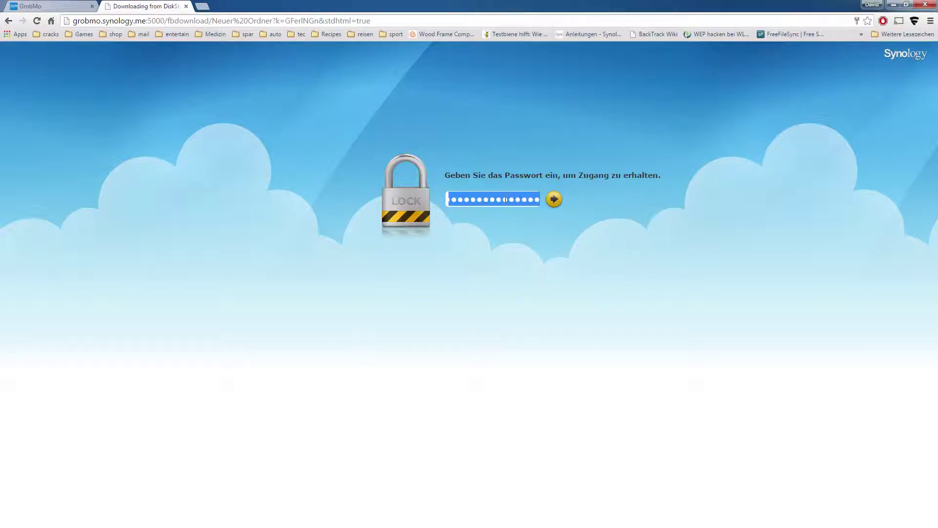
type("••••")
left_click(555, 199)
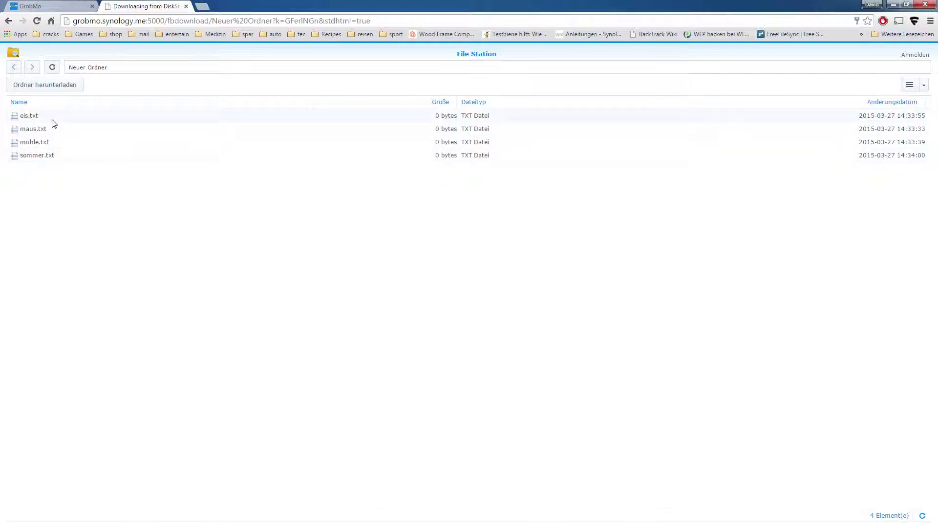
- Download eis.txt, then select all four text files and download them together
left_click(38, 116)
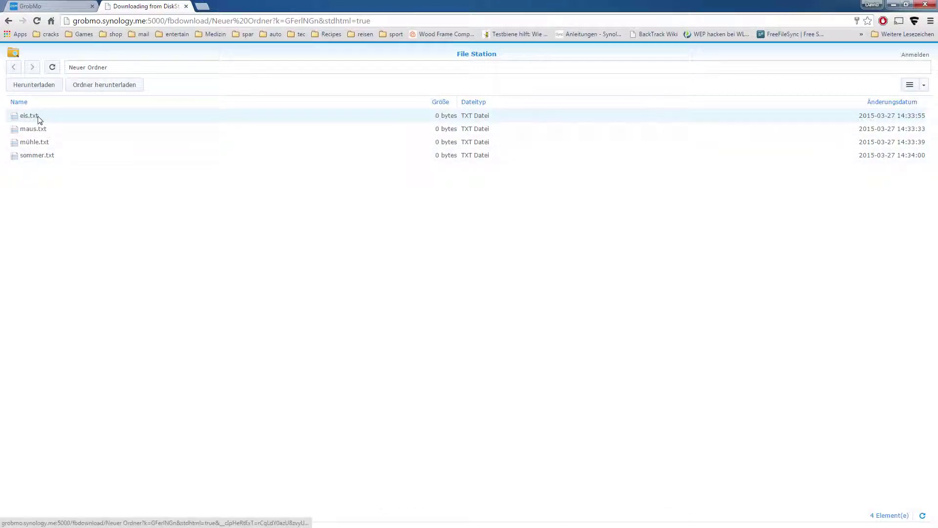
right_click(40, 117)
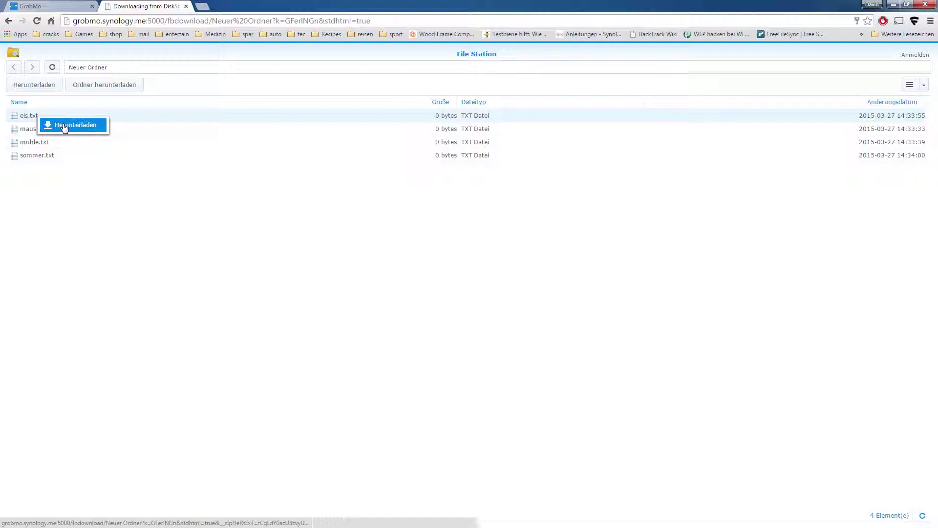
left_click(75, 202)
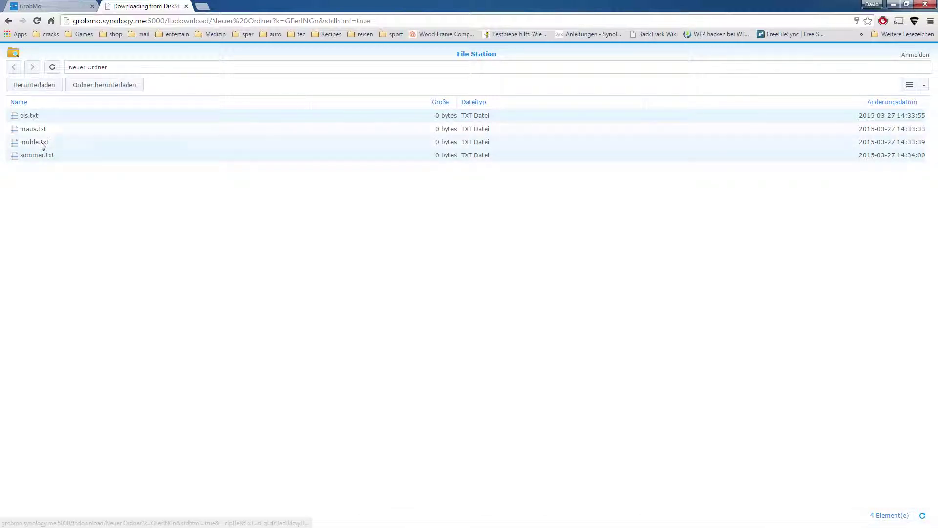
key("ctrl+a")
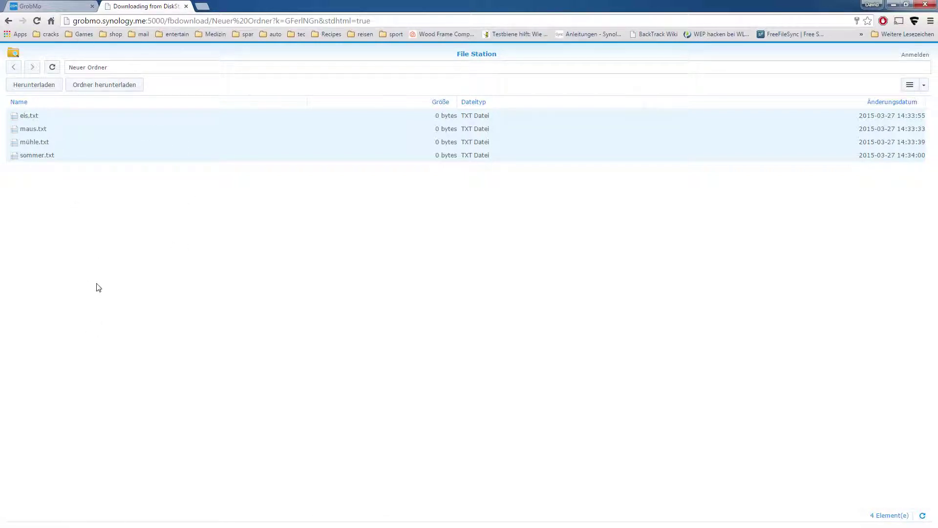
right_click(49, 142)
left_click(117, 264)
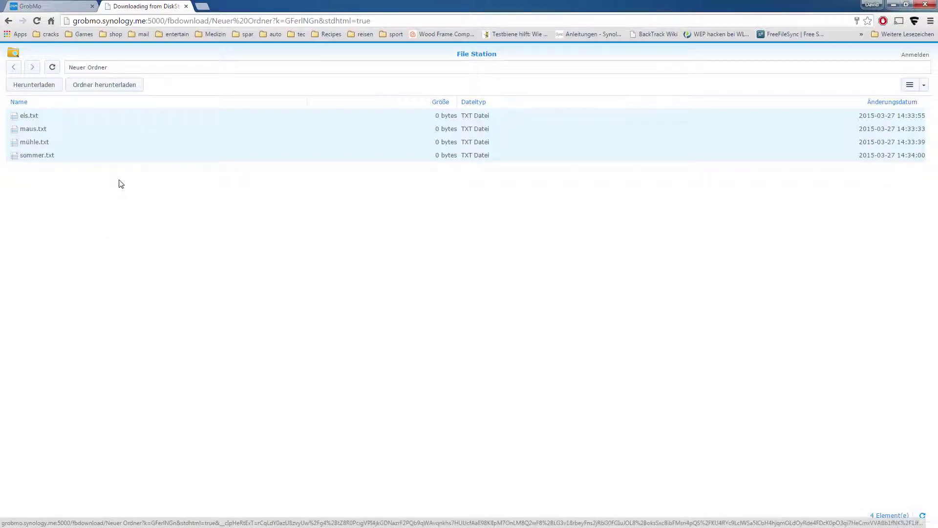
- Log back in on the GrobMo tab with the account password and launch File Station
left_click(63, 6)
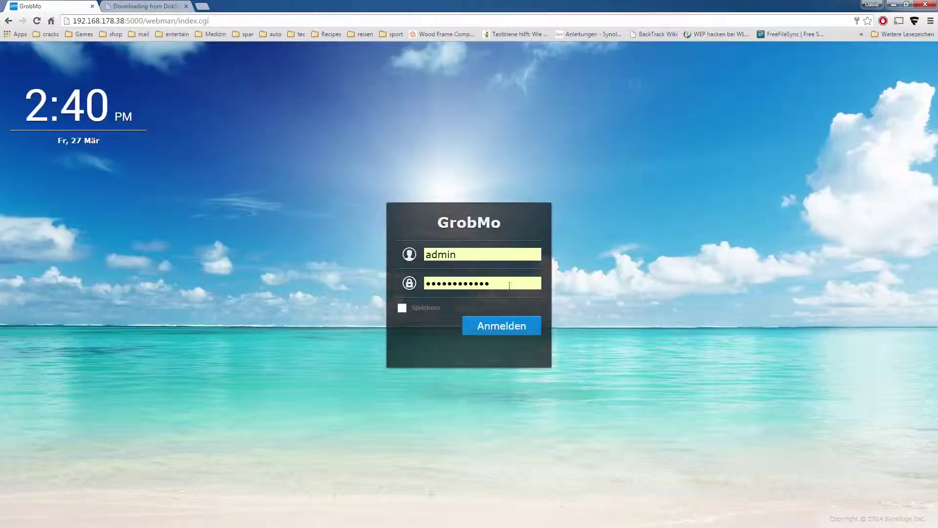
double_click(511, 285)
type("••••••")
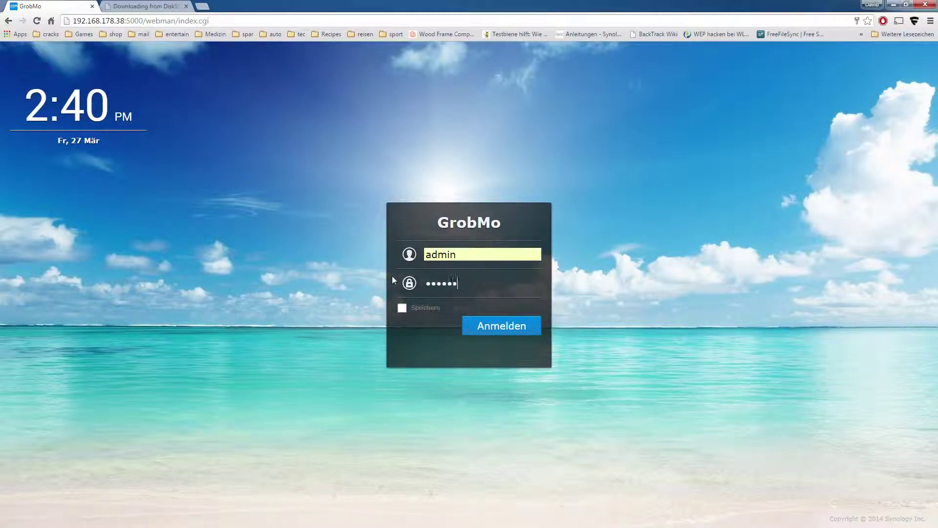
type("••••••")
key("Return")
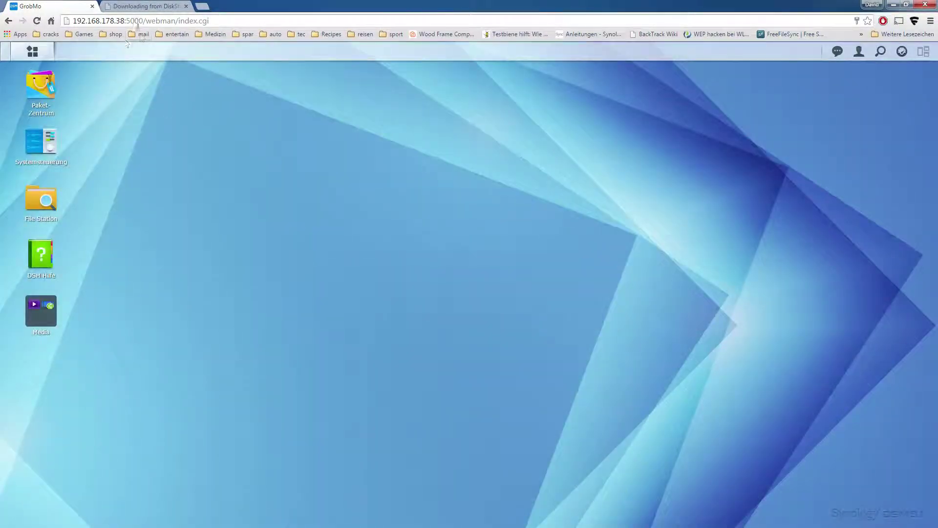
left_click(33, 50)
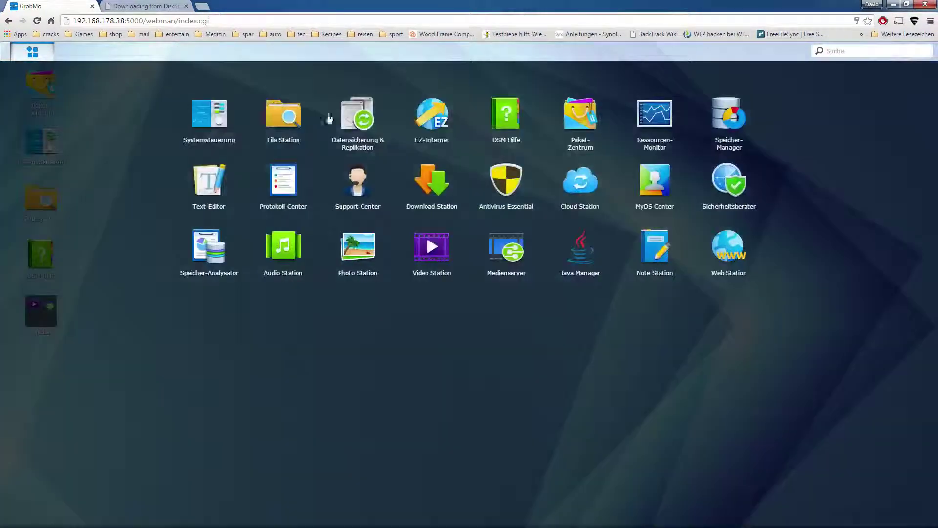
left_click(289, 111)
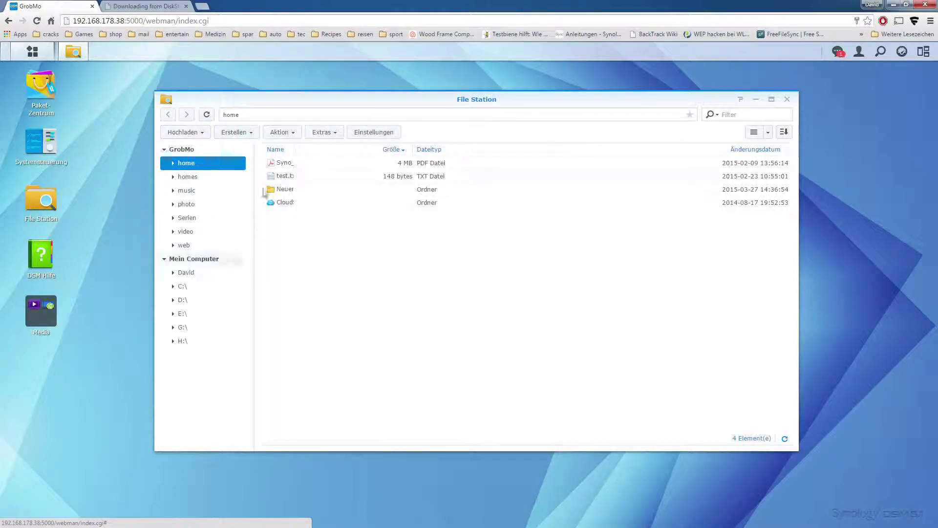
- Collapse the local drives, widen the Name column, and rename Neuer Ordner to 'Neuer Or'
left_click(165, 259)
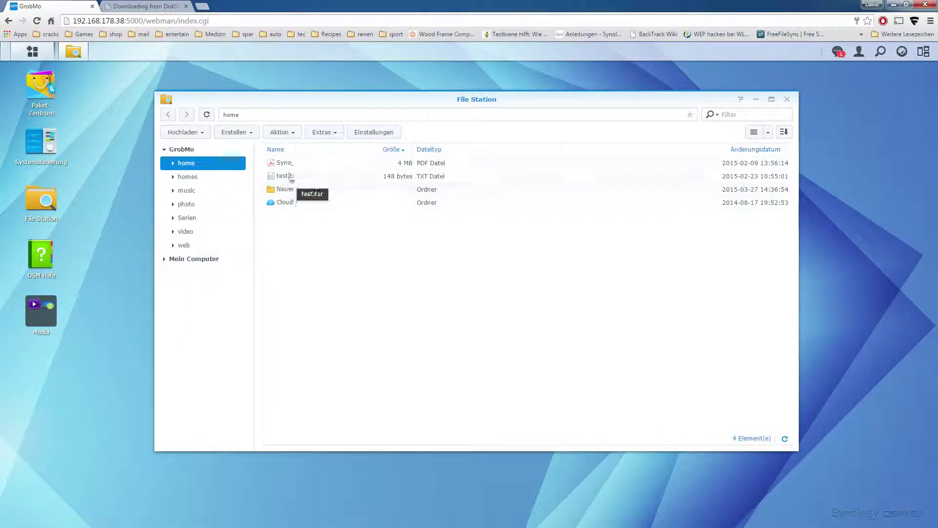
left_click_drag(296, 149, 333, 150)
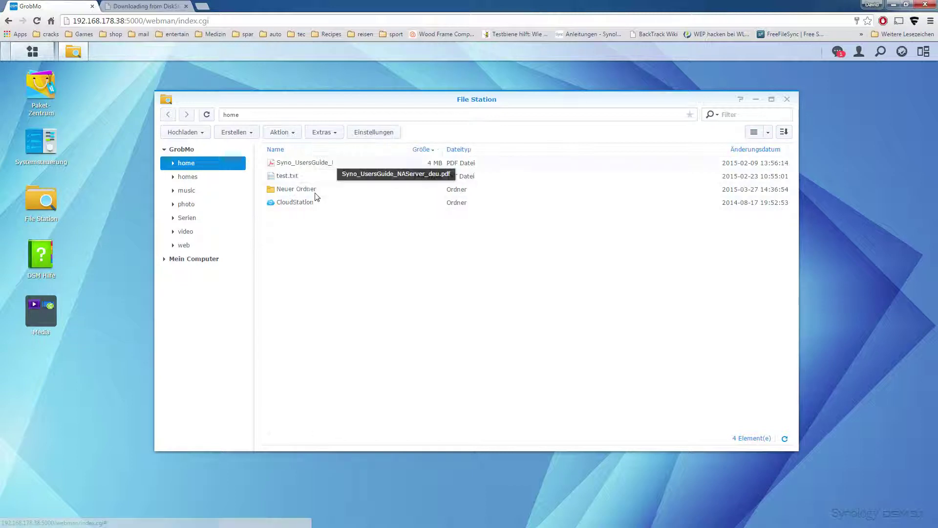
right_click(295, 193)
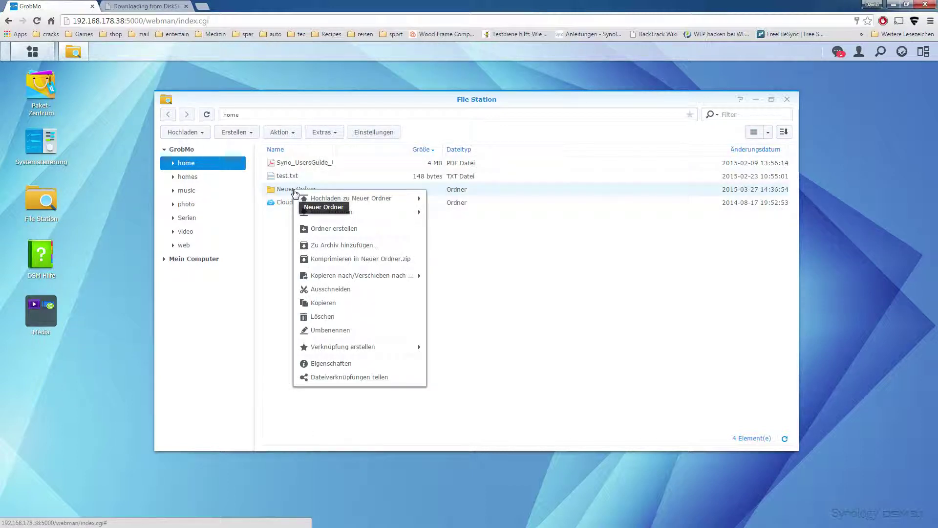
left_click(292, 192)
right_click(297, 194)
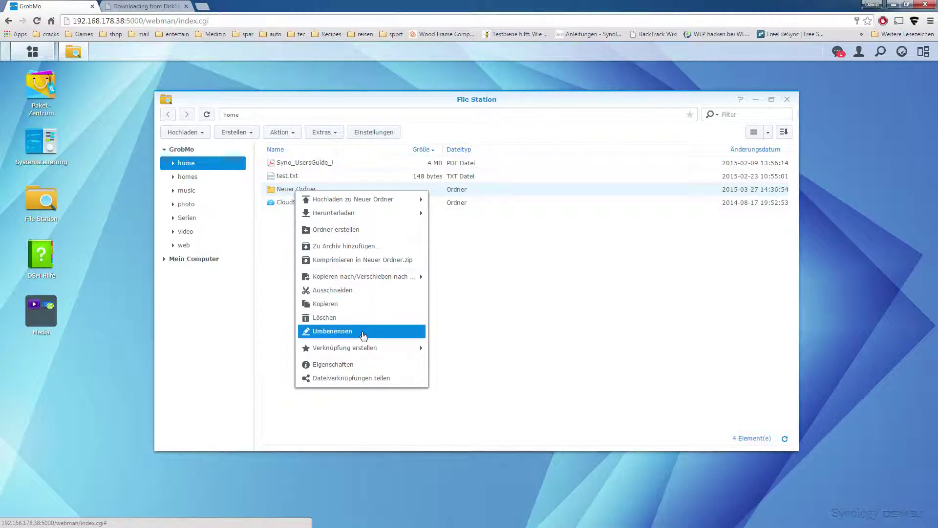
left_click(363, 335)
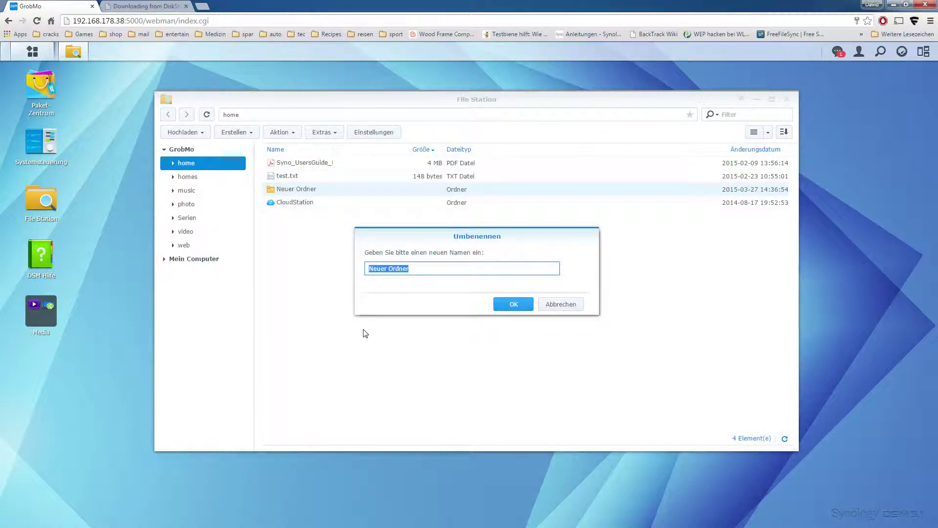
key("End")
key("Return")
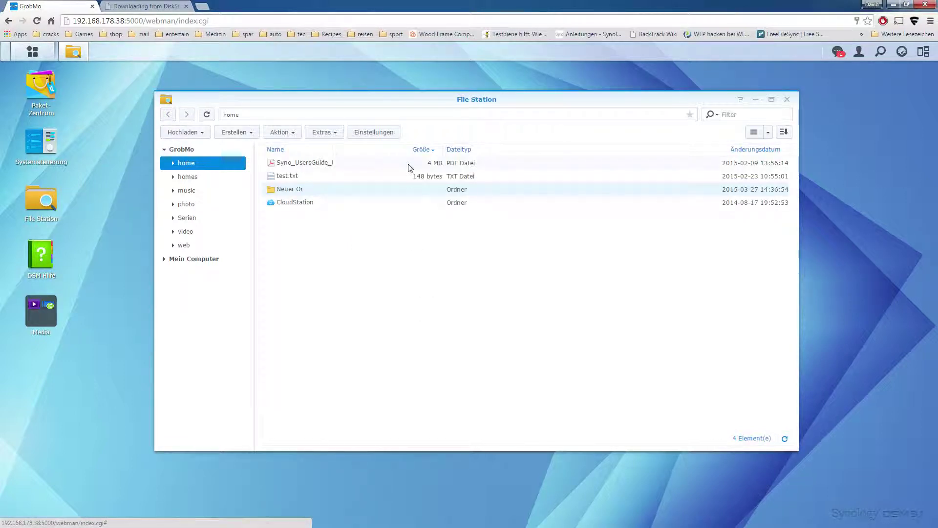
left_click_drag(411, 165, 262, 169)
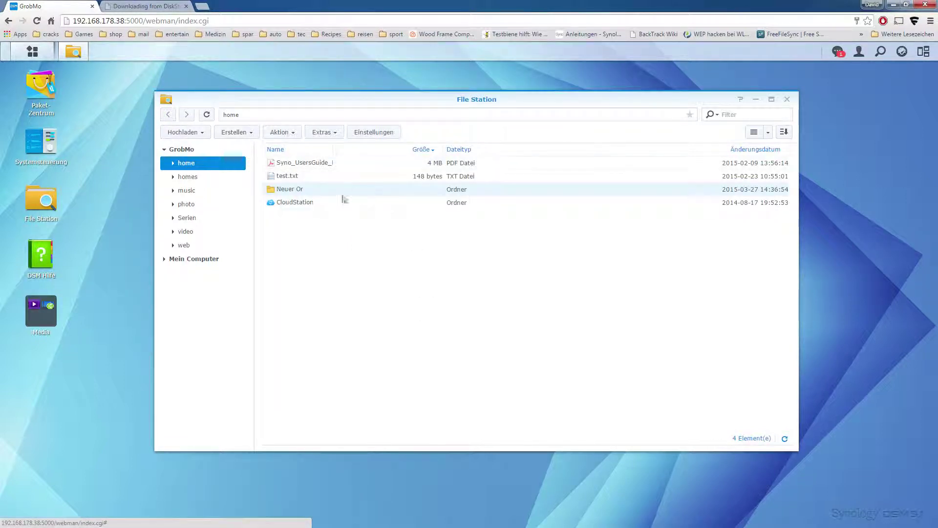
- Copy Neuer Or from home and paste it into homes/Test with Einfügen - Überschreiben
right_click(307, 190)
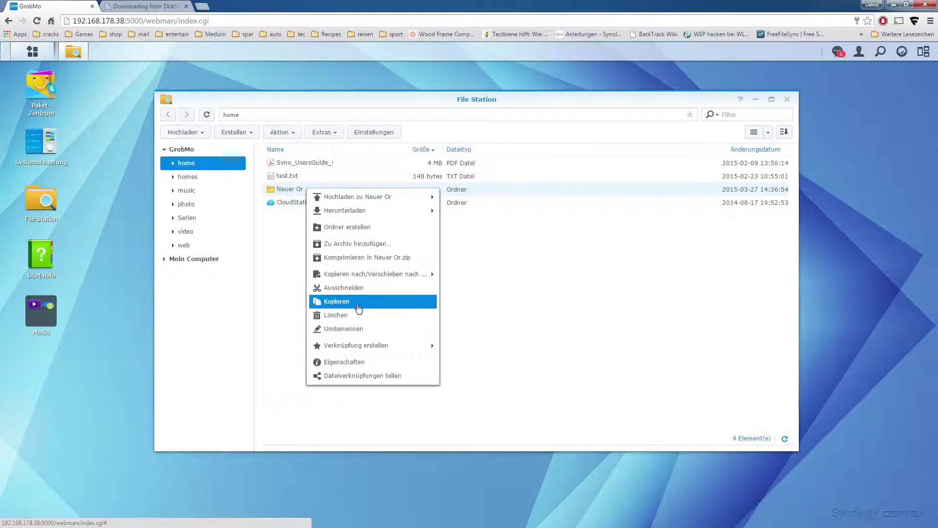
left_click(359, 302)
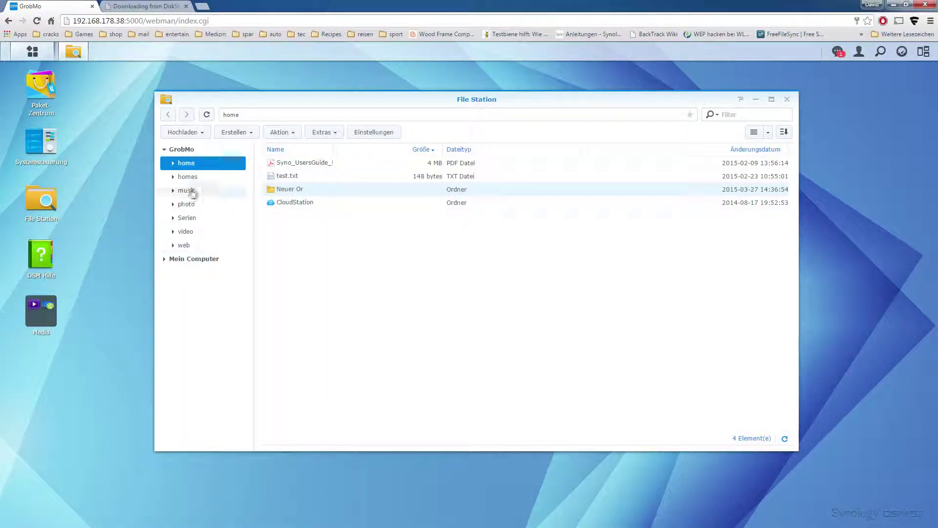
left_click(231, 182)
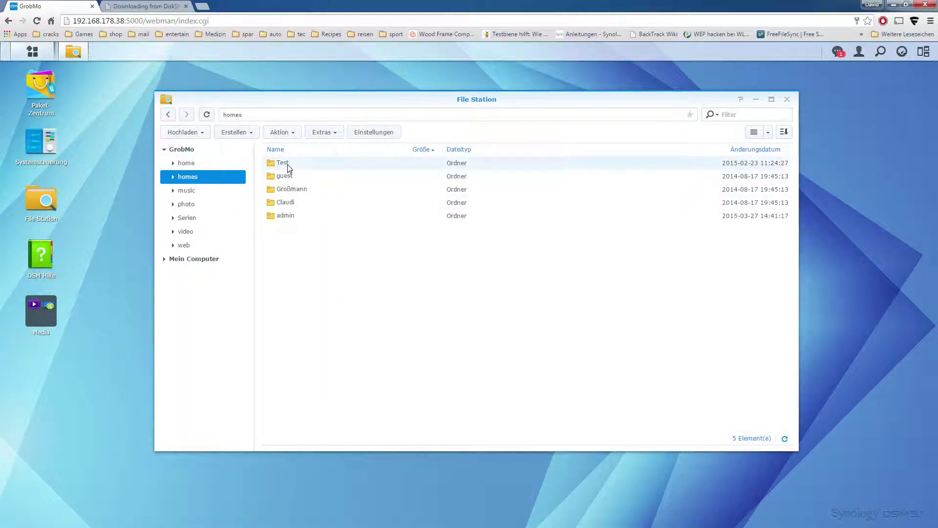
double_click(287, 165)
right_click(308, 209)
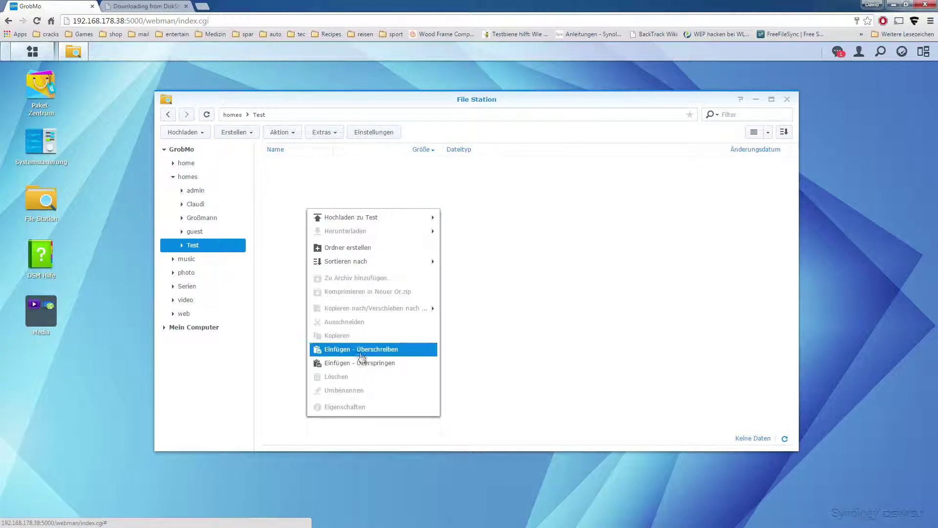
left_click(375, 351)
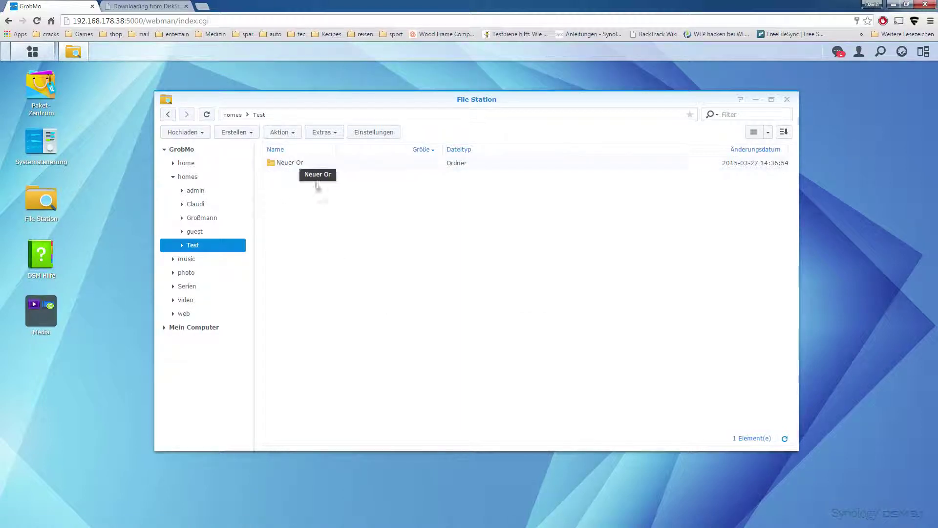
left_click(173, 176)
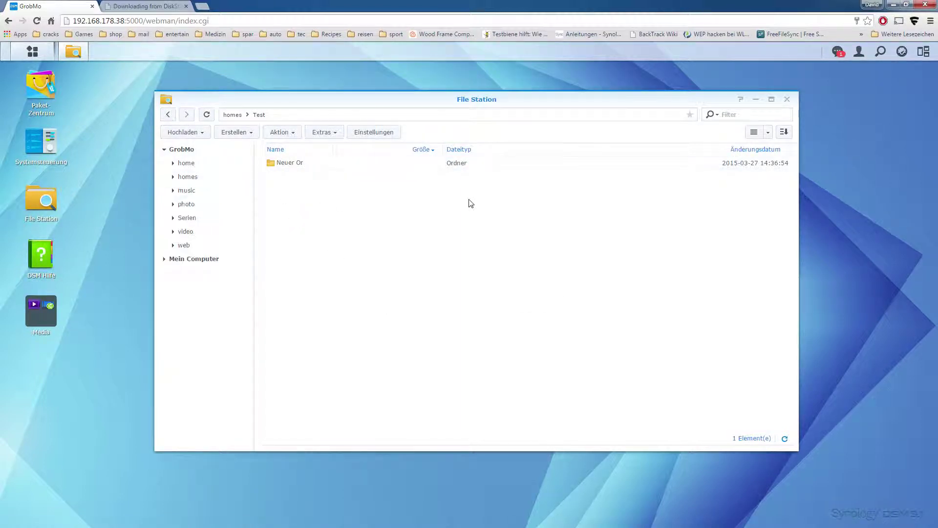